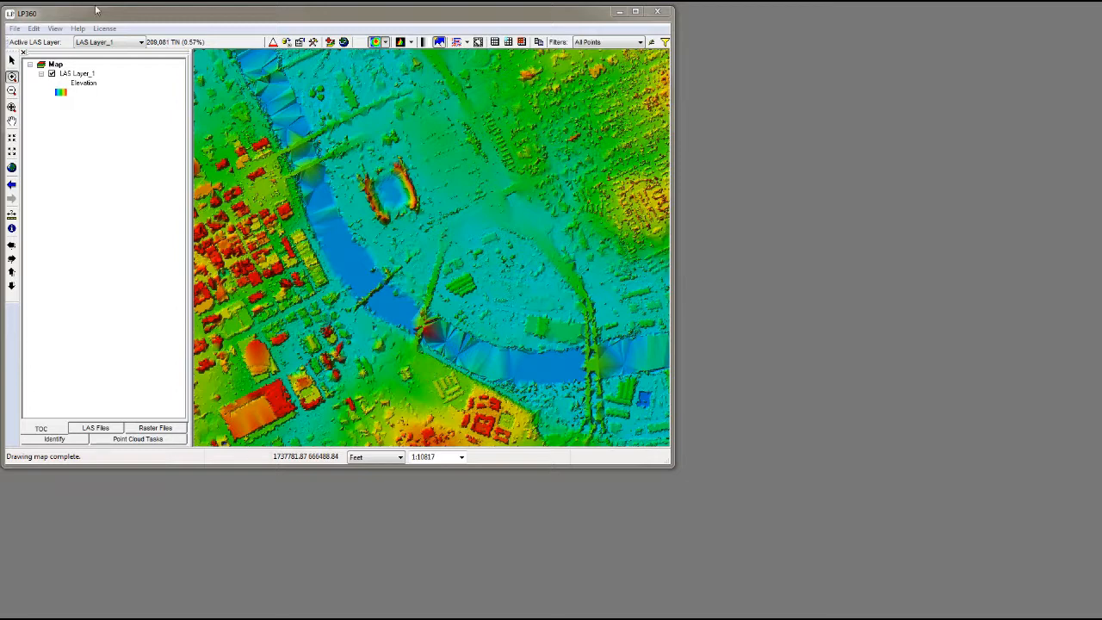
Show the Viewer Integration toolbar and open the Profile Window.
{"action": "left_click", "coordinate": [54, 28]}
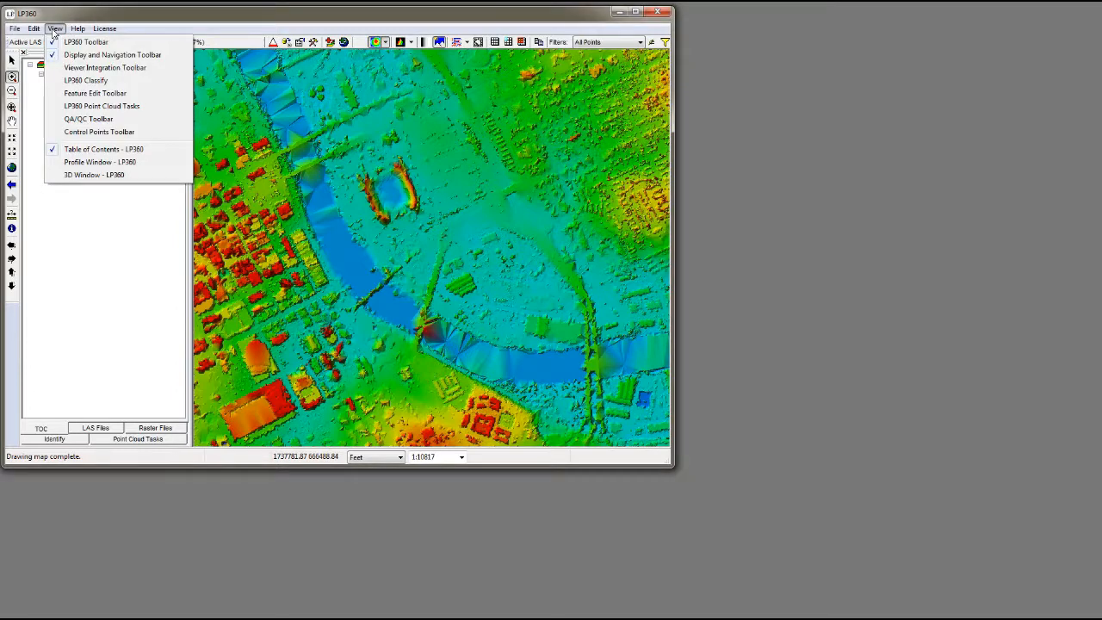
{"action": "left_click", "coordinate": [53, 71]}
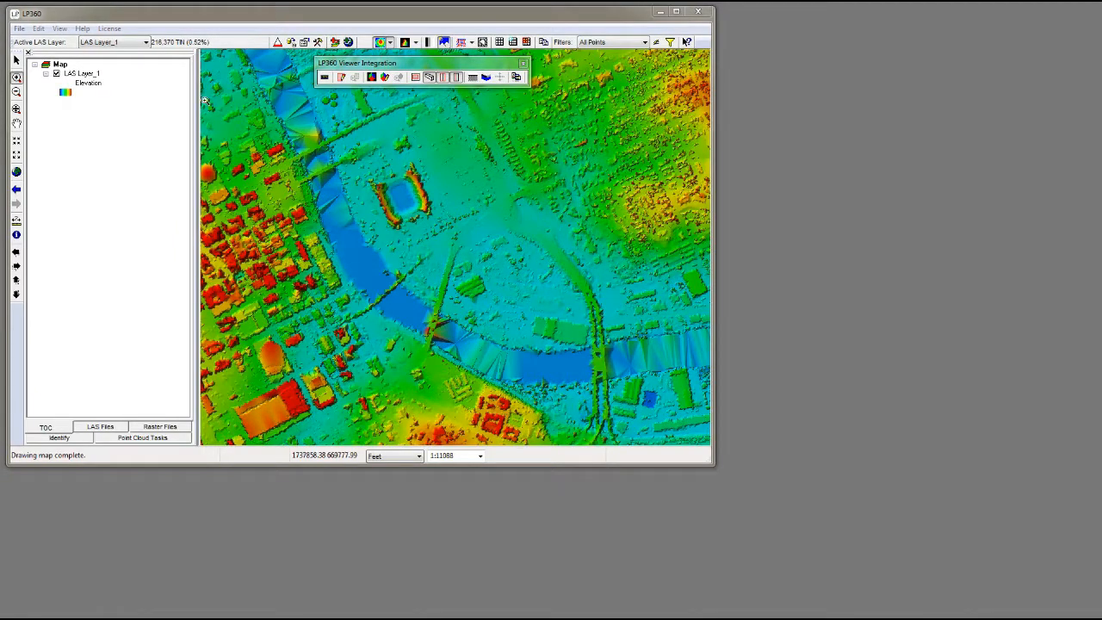
{"action": "left_click", "coordinate": [325, 79]}
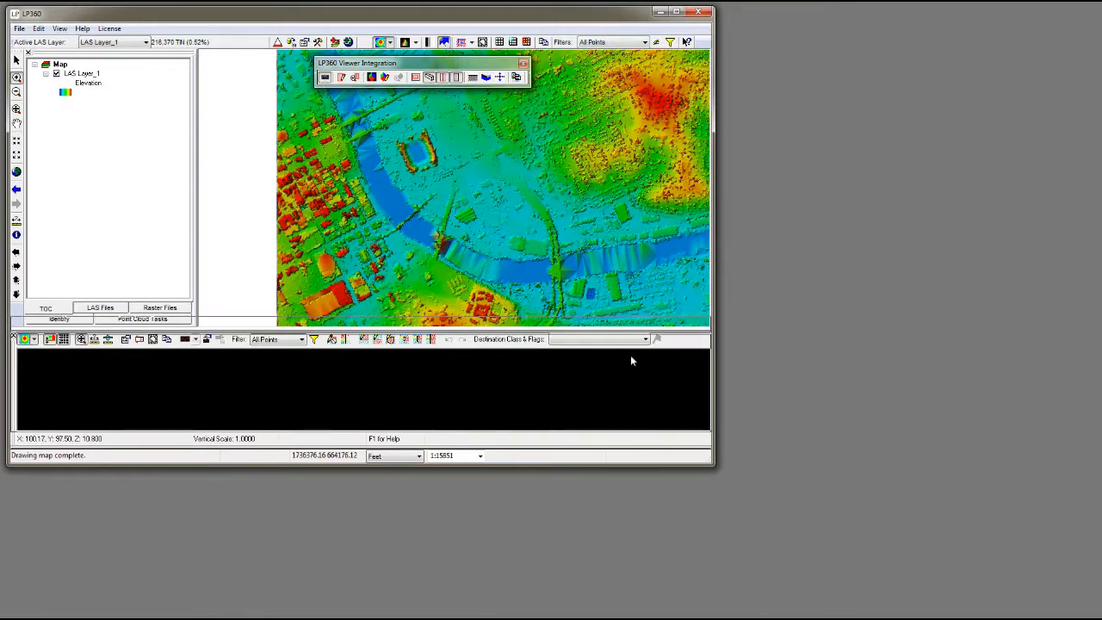
Float the Profile Window beside the map window and dock it back beneath the map.
{"action": "left_click_drag", "start_coordinate": [755, 153], "coordinate": [743, 145]}
{"action": "left_click_drag", "start_coordinate": [783, 95], "coordinate": [734, 93]}
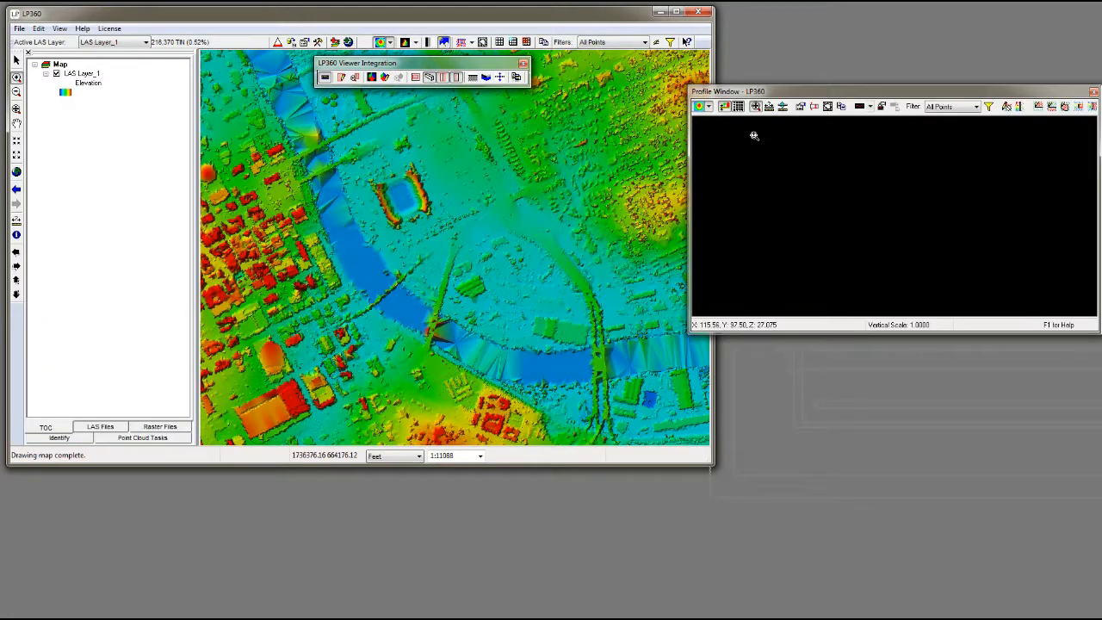
{"action": "double_click", "coordinate": [779, 93]}
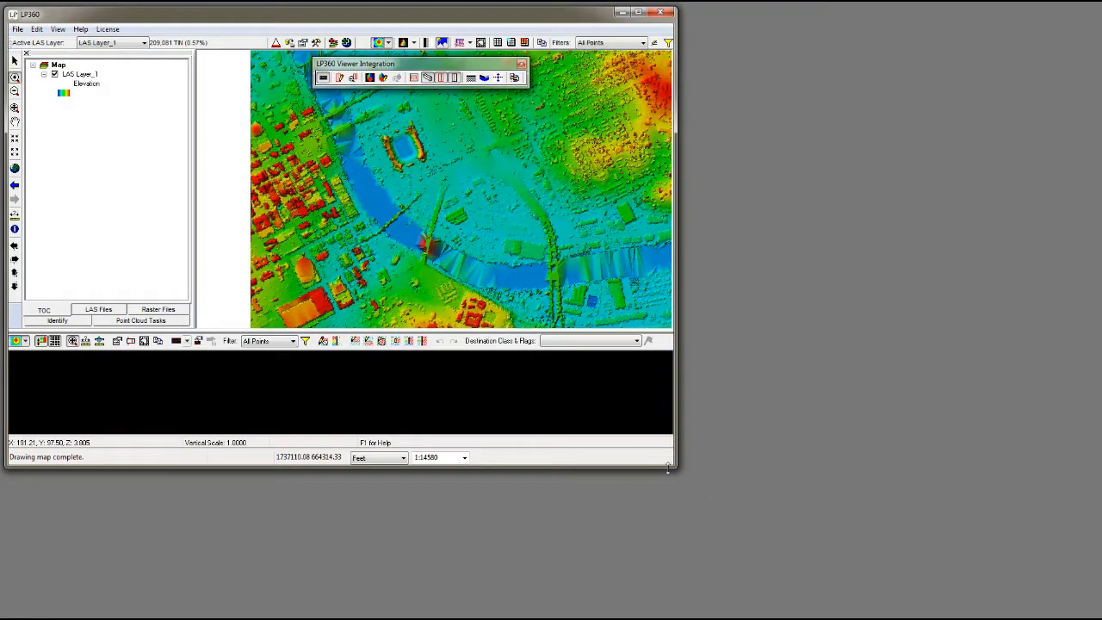
Enlarge the main window and make the docked profile pane taller.
{"action": "left_click_drag", "start_coordinate": [676, 469], "coordinate": [1064, 602]}
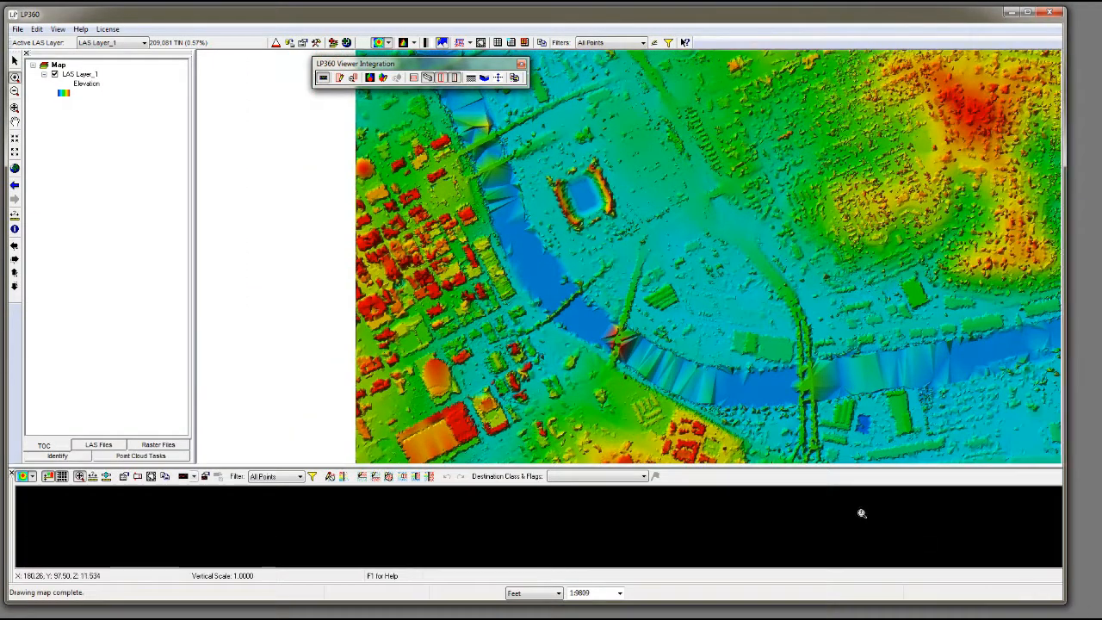
{"action": "left_click_drag", "start_coordinate": [732, 465], "coordinate": [717, 409]}
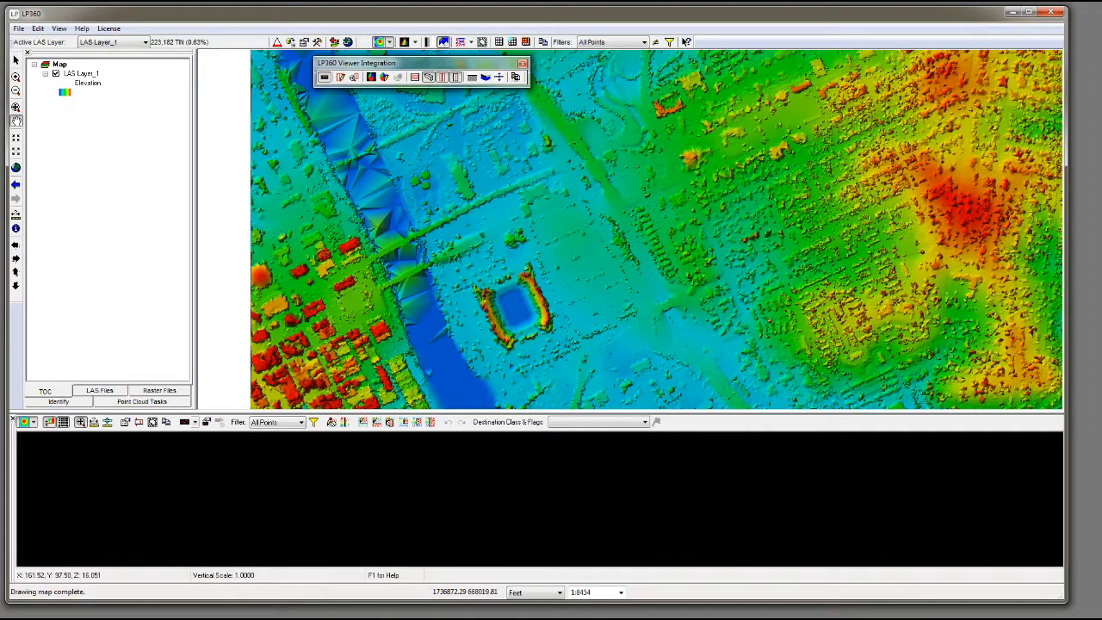
Draw a narrow profile line across the stadium beside the river, crossing both stands, and set its depth.
{"action": "left_click", "coordinate": [342, 78]}
{"action": "left_click", "coordinate": [472, 328]}
{"action": "left_click", "coordinate": [561, 288]}
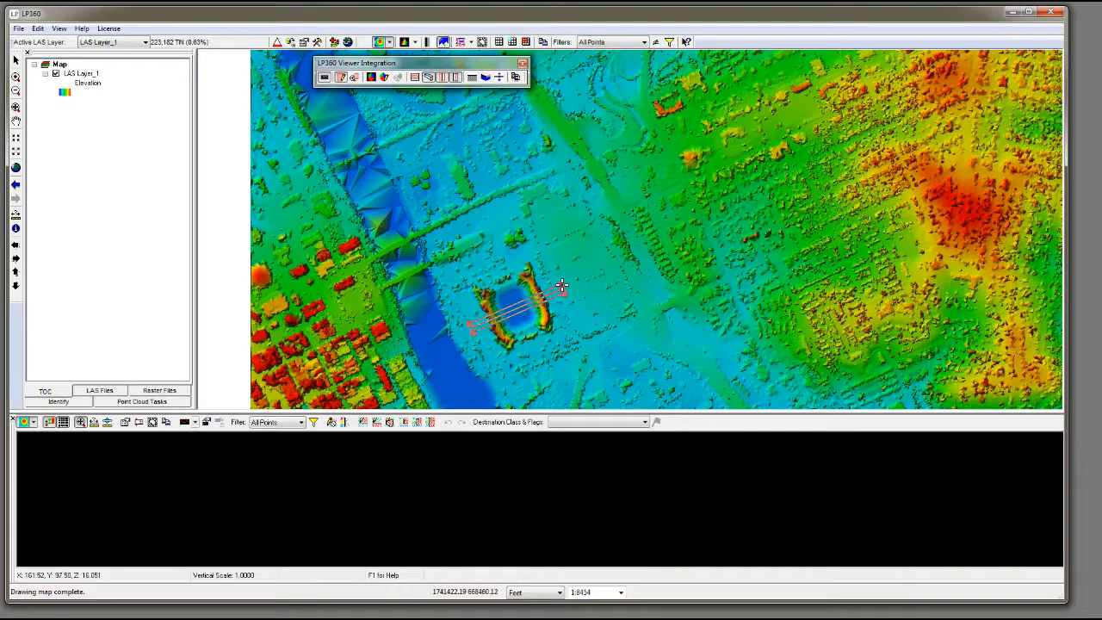
{"action": "left_click", "coordinate": [561, 285]}
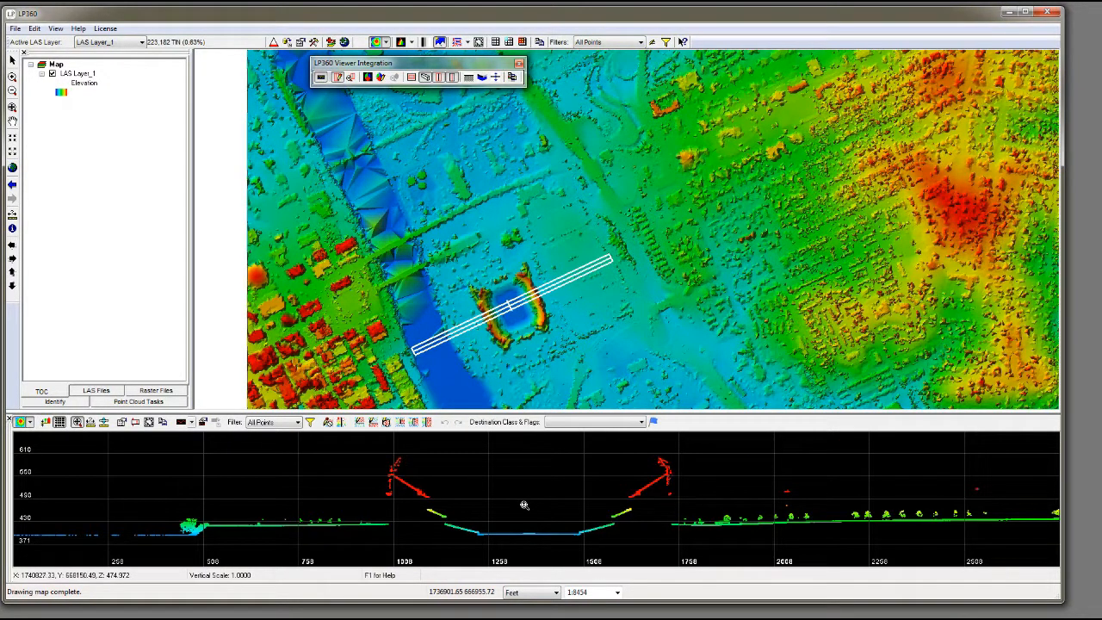
Zoom and pan the profile view to examine the stadium cross-section and the ground on either side.
{"action": "scroll", "coordinate": [523, 503], "scroll_direction": "down", "scroll_amount": 11}
{"action": "scroll", "coordinate": [521, 500], "scroll_direction": "up", "scroll_amount": 10}
{"action": "scroll", "coordinate": [521, 501], "scroll_direction": "up", "scroll_amount": 4}
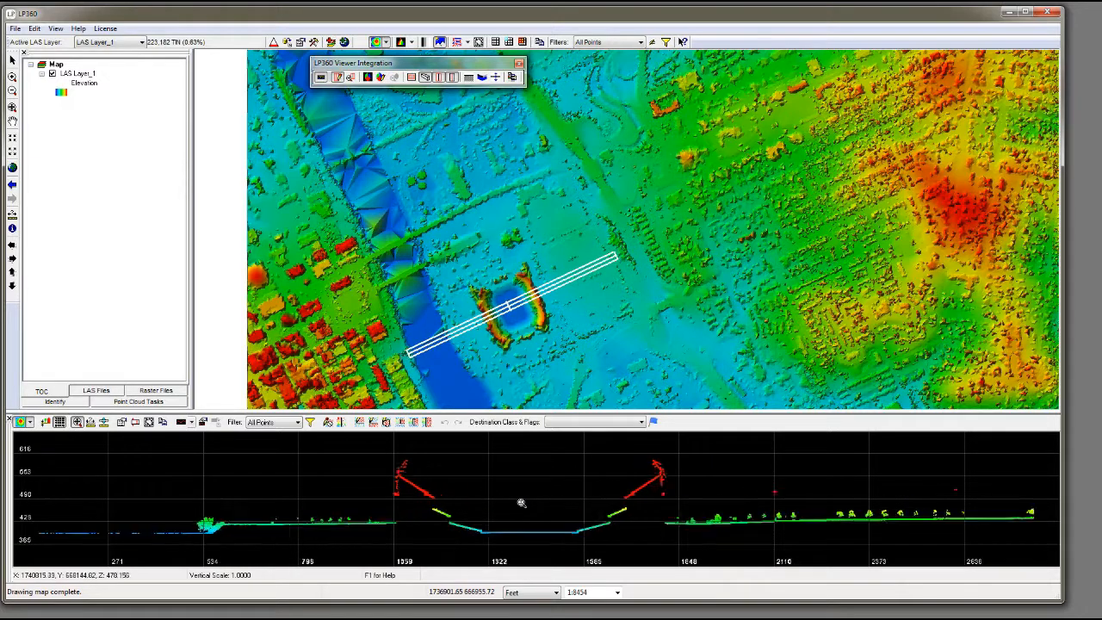
{"action": "scroll", "coordinate": [521, 504], "scroll_direction": "down", "scroll_amount": 3}
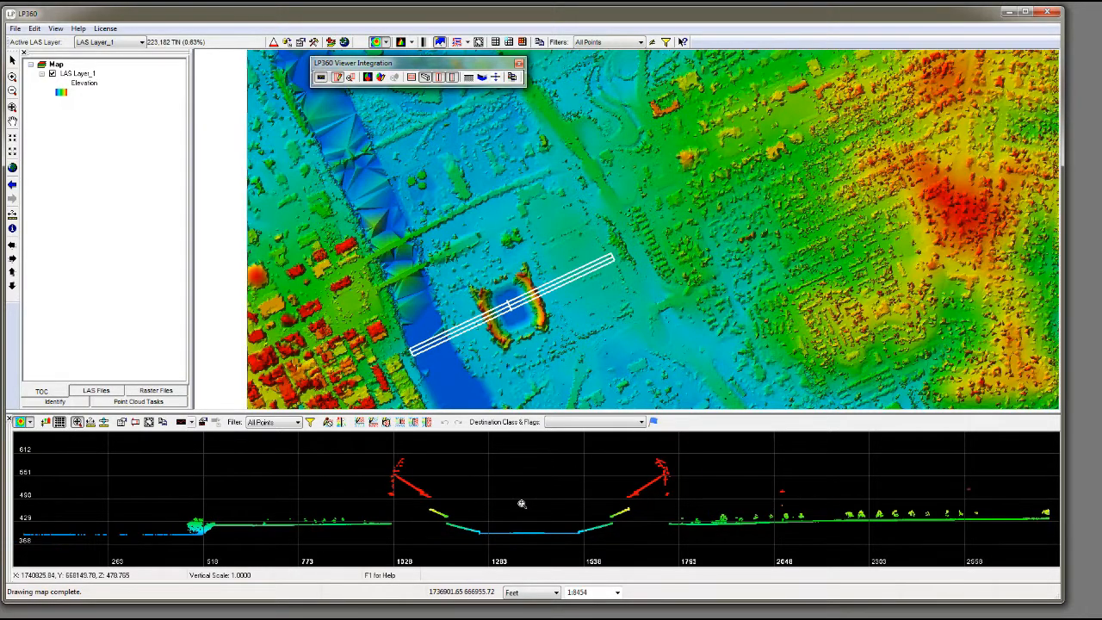
{"action": "mouse_move", "coordinate": [521, 503]}
{"action": "left_mouse_down"}
{"action": "mouse_move", "coordinate": [320, 509]}
{"action": "mouse_move", "coordinate": [623, 499]}
{"action": "mouse_move", "coordinate": [434, 511]}
{"action": "mouse_move", "coordinate": [516, 502]}
{"action": "mouse_move", "coordinate": [505, 510]}
{"action": "left_mouse_up"}
{"action": "middle_click_drag", "start_coordinate": [506, 511], "coordinate": [506, 511]}
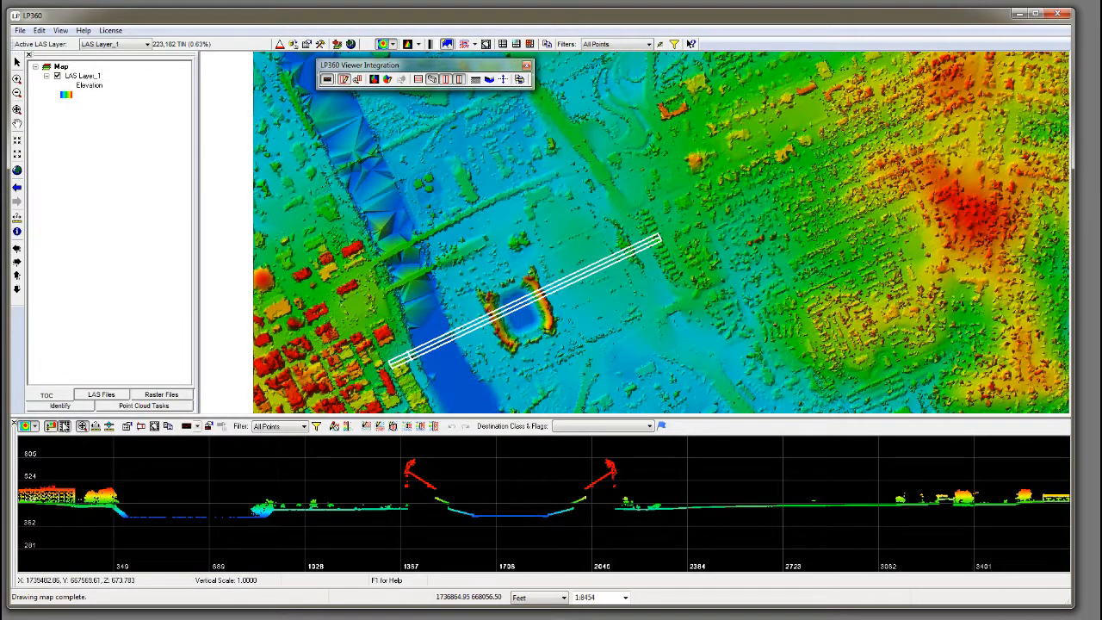
Toggle the profile grid off and on, and pan along the cross-section between the riverside buildings and the stadium.
{"action": "left_click", "coordinate": [65, 427]}
{"action": "left_click", "coordinate": [64, 427]}
{"action": "left_click_drag", "start_coordinate": [297, 496], "coordinate": [284, 518]}
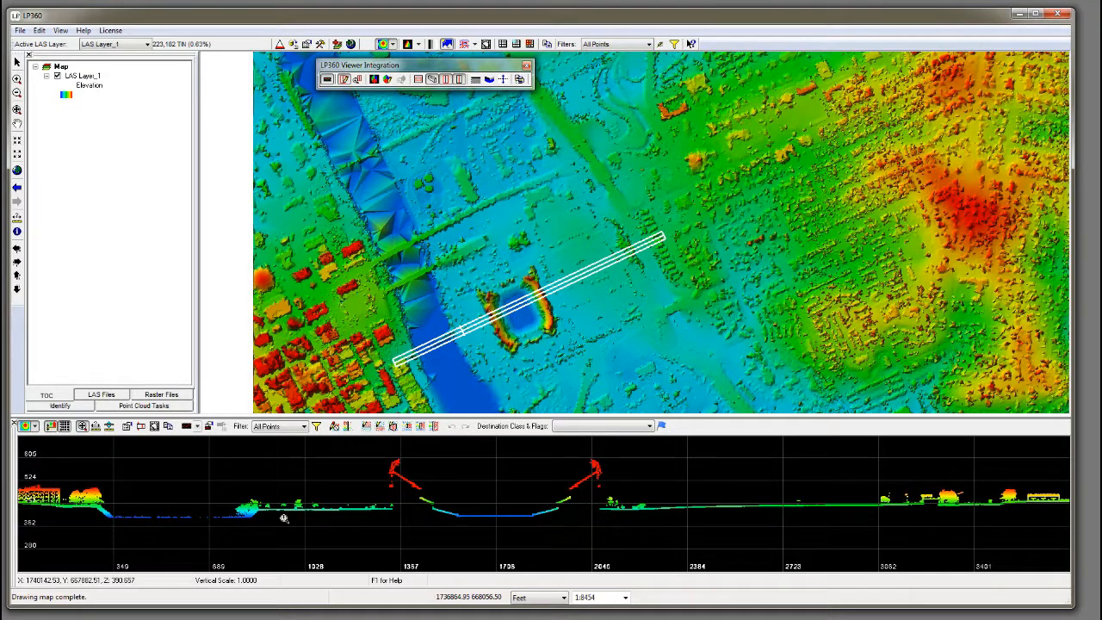
{"action": "left_click_drag", "start_coordinate": [193, 505], "coordinate": [304, 538]}
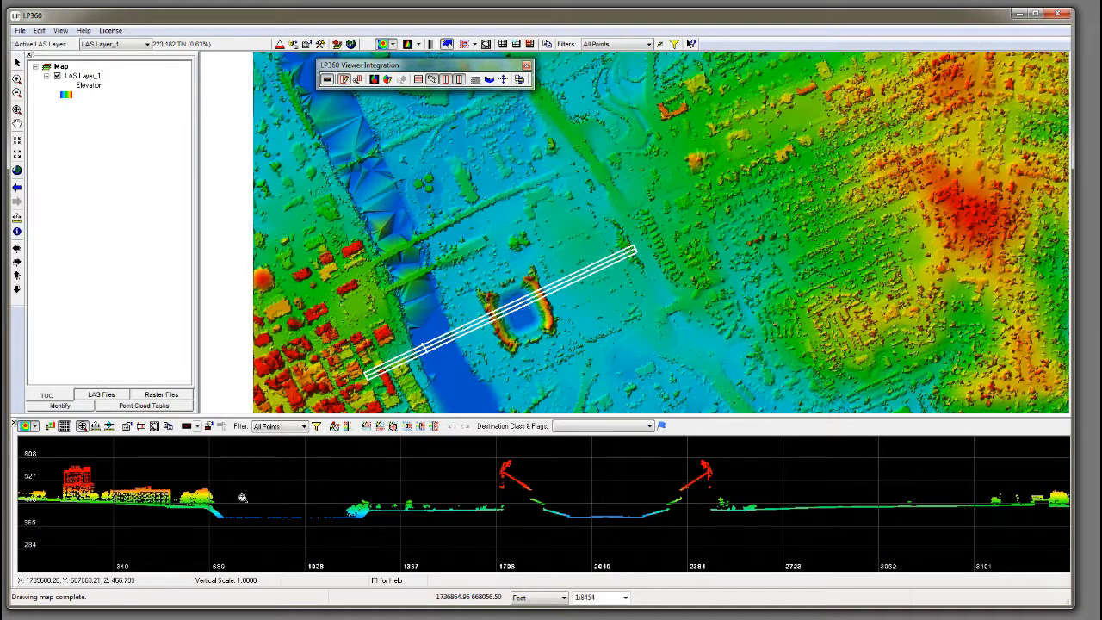
{"action": "left_click_drag", "start_coordinate": [270, 497], "coordinate": [269, 512]}
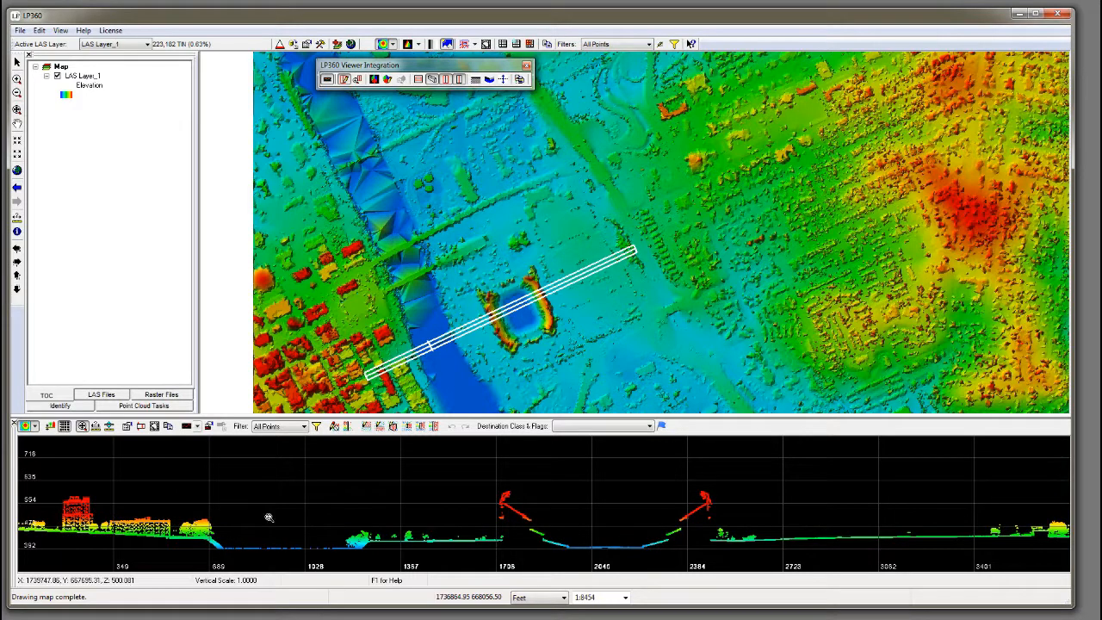
{"action": "left_click_drag", "start_coordinate": [559, 527], "coordinate": [420, 521]}
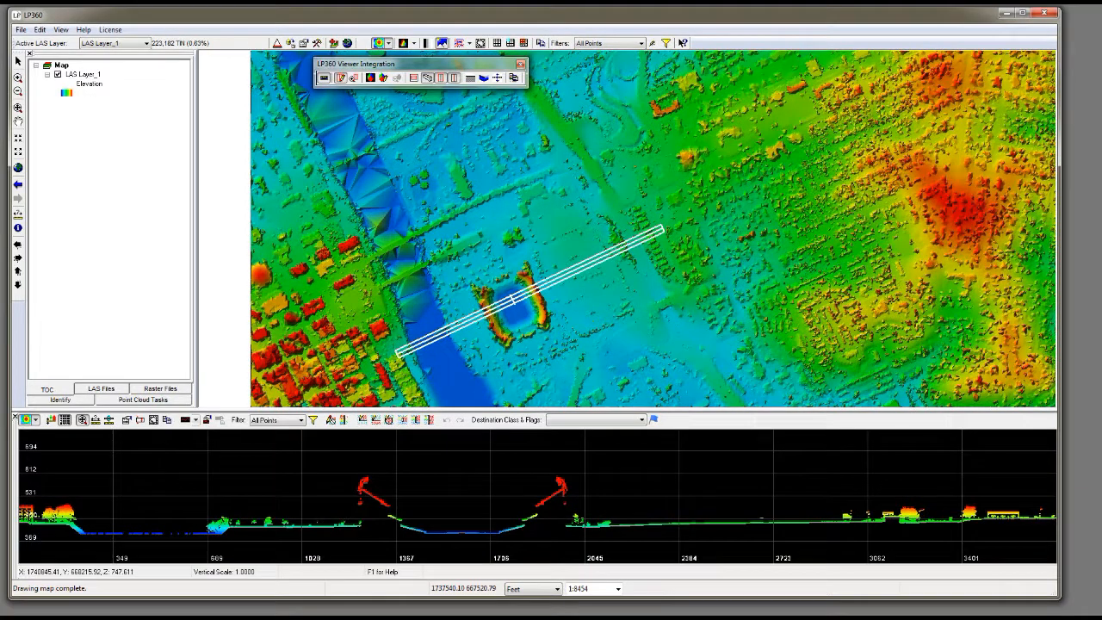
Open the Profile Properties and review the Display, Profile View and Symbology settings.
{"action": "left_click", "coordinate": [127, 420]}
{"action": "left_click_drag", "start_coordinate": [291, 128], "coordinate": [397, 146]}
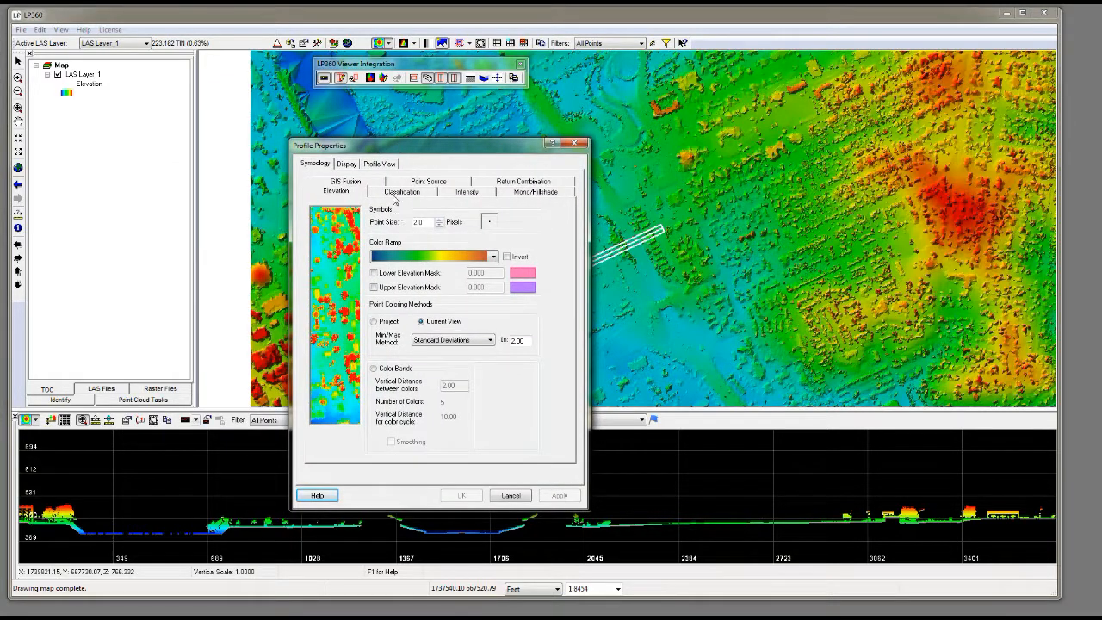
{"action": "left_click", "coordinate": [347, 163]}
{"action": "left_click", "coordinate": [387, 165]}
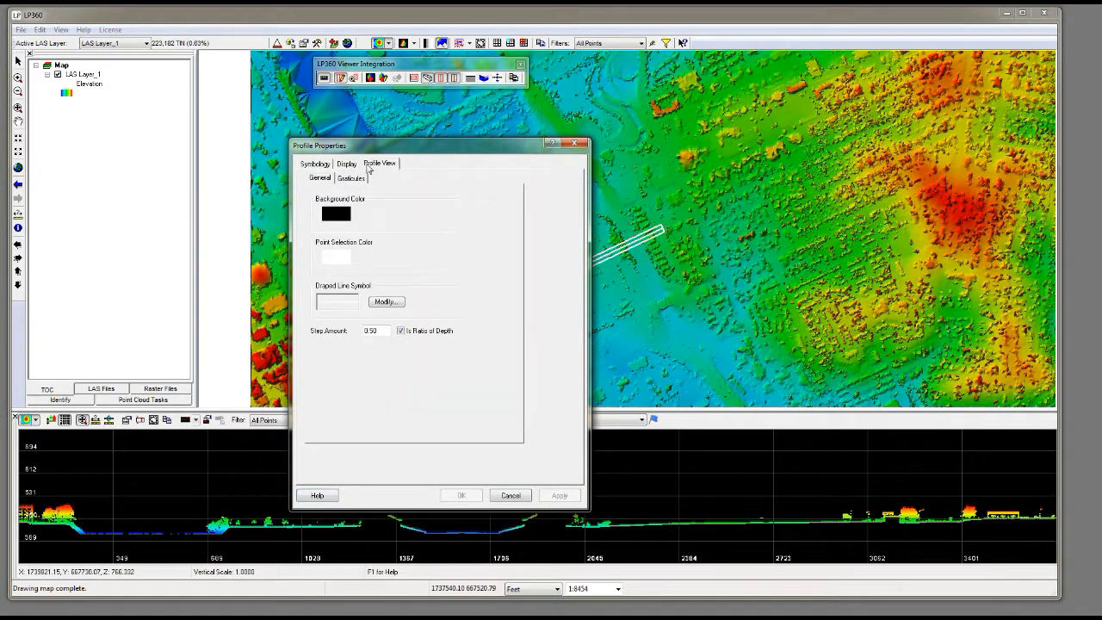
{"action": "left_click", "coordinate": [316, 164]}
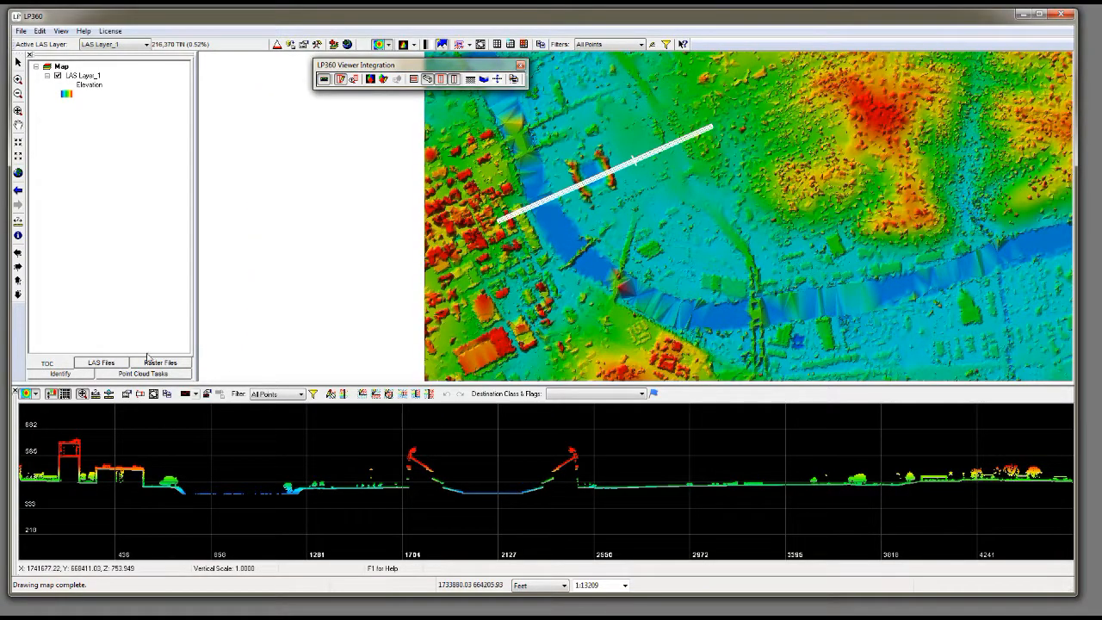
Filter the profile to Ground points and restore the All Points filter.
{"action": "left_click", "coordinate": [289, 396]}
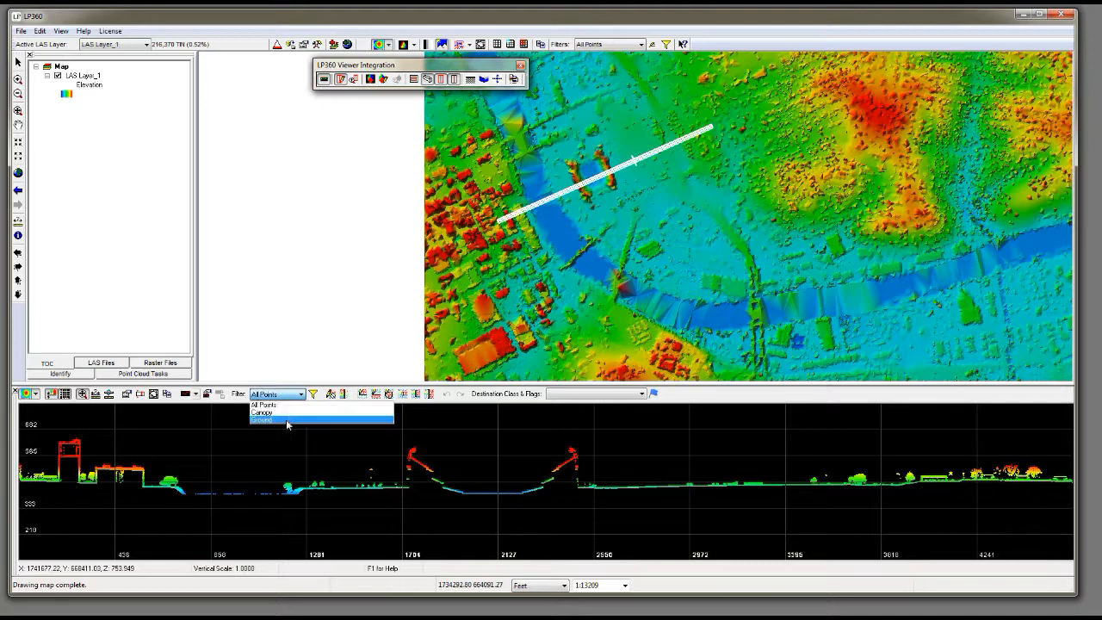
{"action": "left_click", "coordinate": [287, 420]}
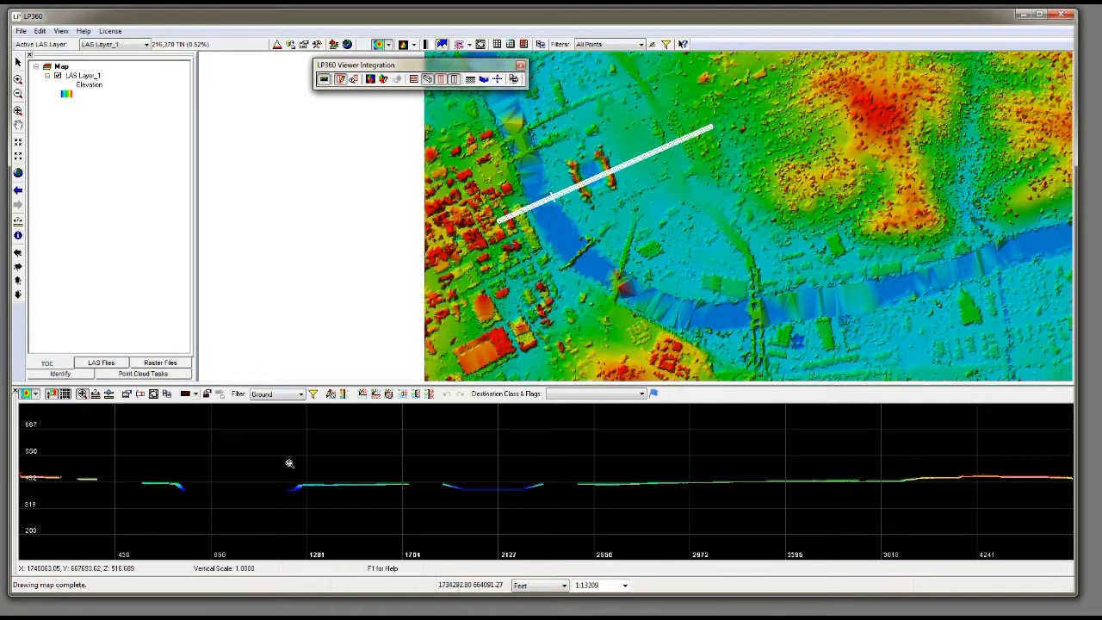
{"action": "left_click", "coordinate": [283, 396]}
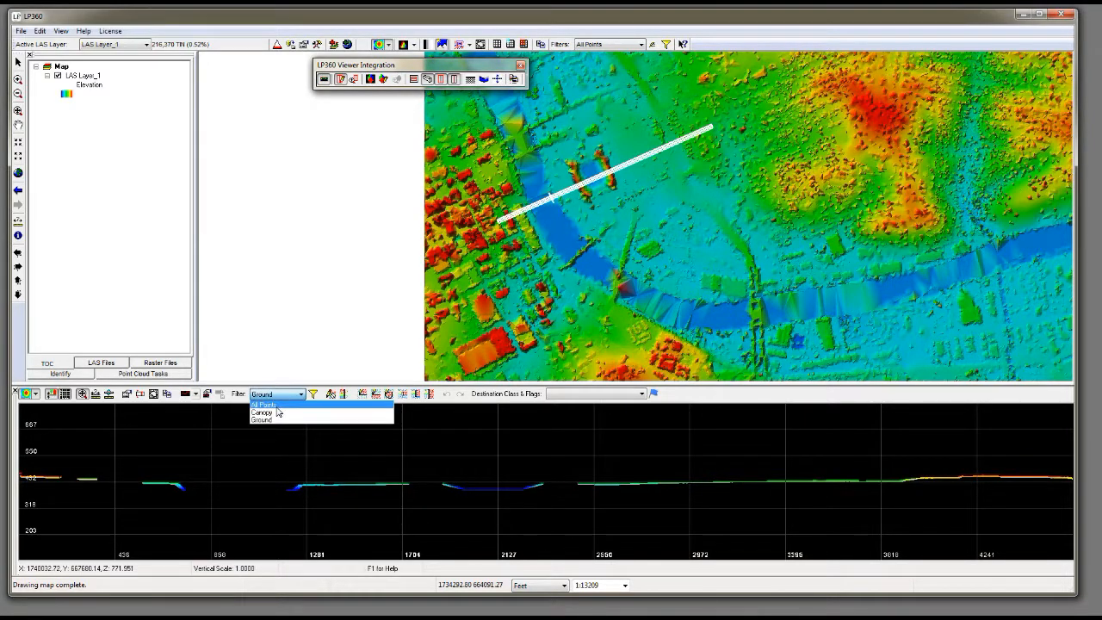
{"action": "left_click", "coordinate": [268, 405]}
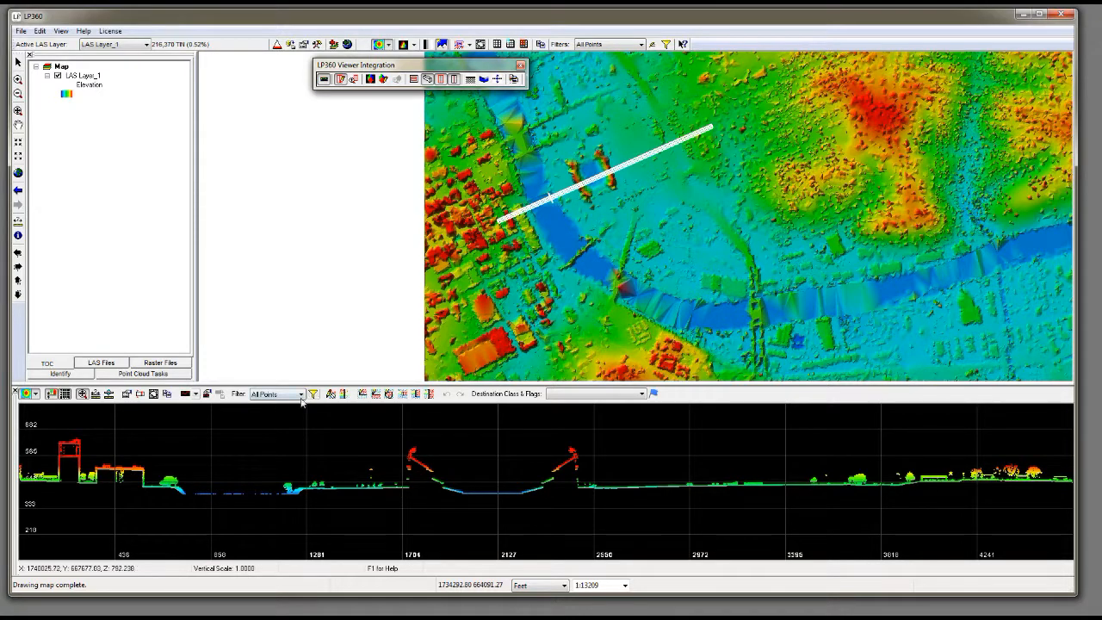
Open Live View for the Profile Window and switch its filter to Ground and back to All Points.
{"action": "left_click", "coordinate": [314, 394]}
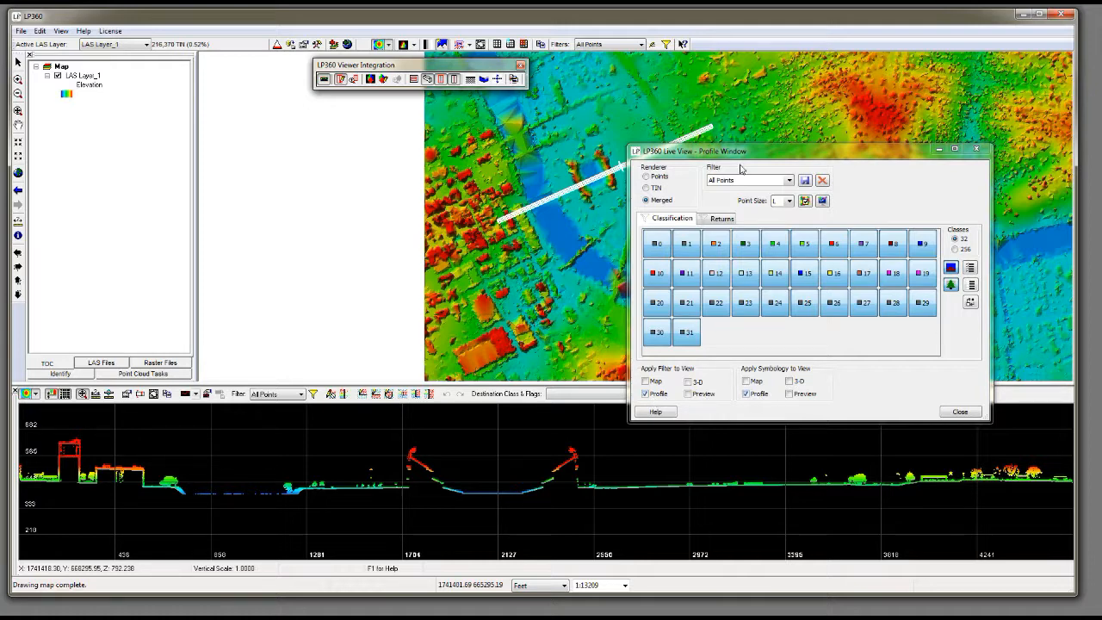
{"action": "left_click", "coordinate": [789, 180]}
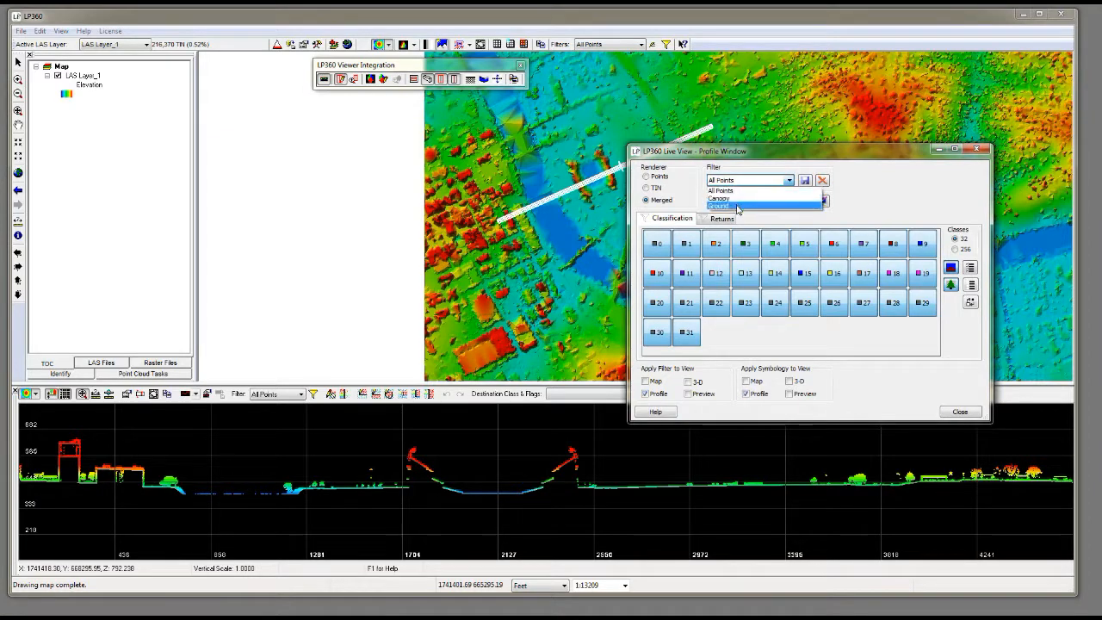
{"action": "left_click", "coordinate": [739, 205]}
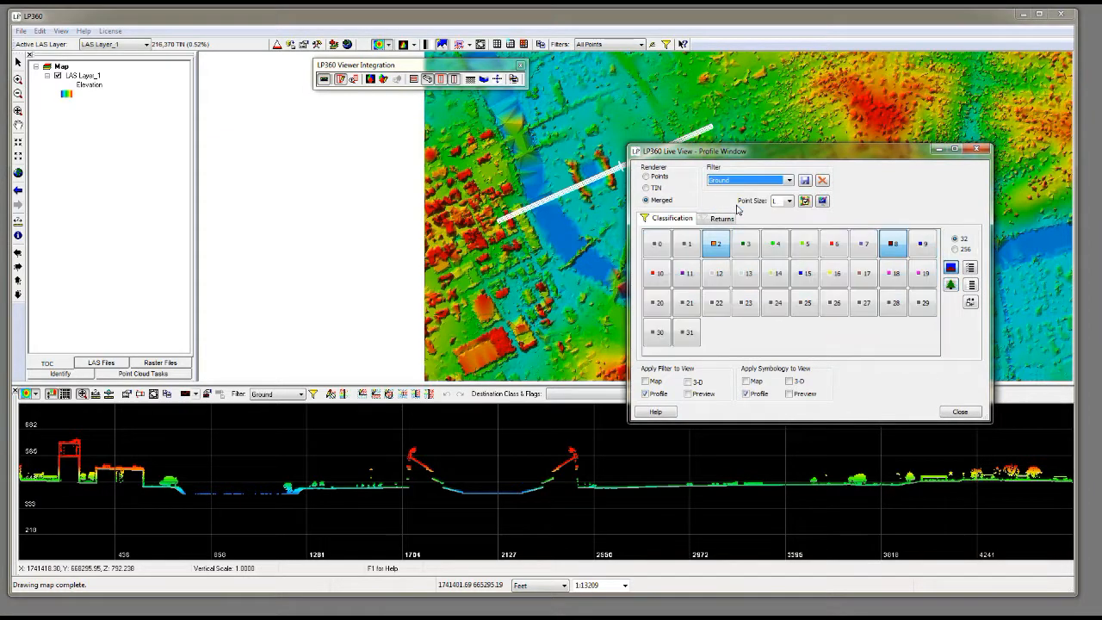
{"action": "left_click", "coordinate": [789, 180]}
{"action": "left_click", "coordinate": [770, 190]}
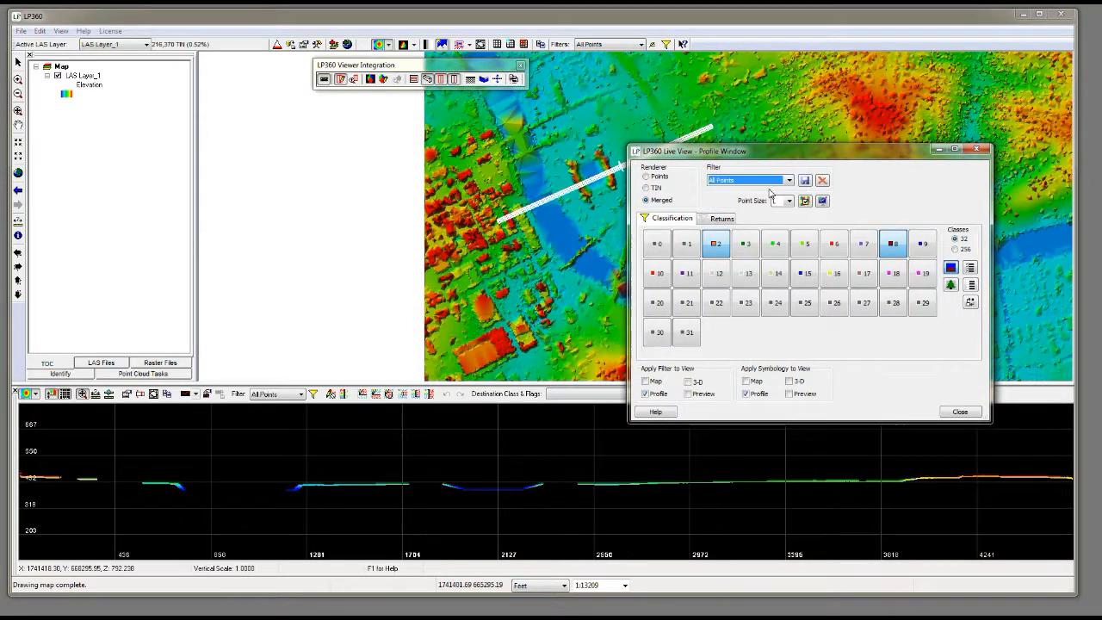